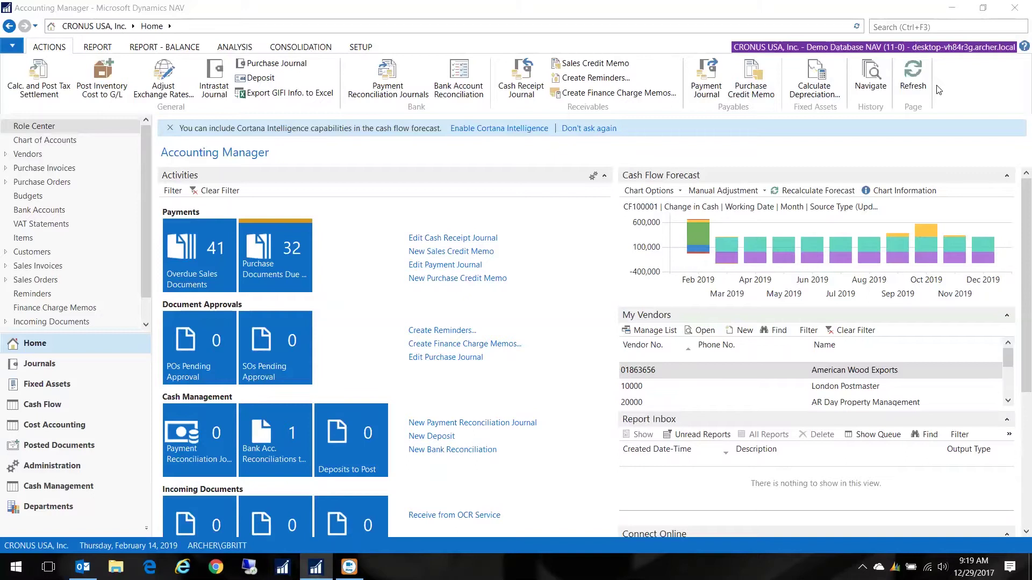
Open the Fiscal Year Accounting Periods list to confirm all 2017 months are closed and date-locked
click(80, 504)
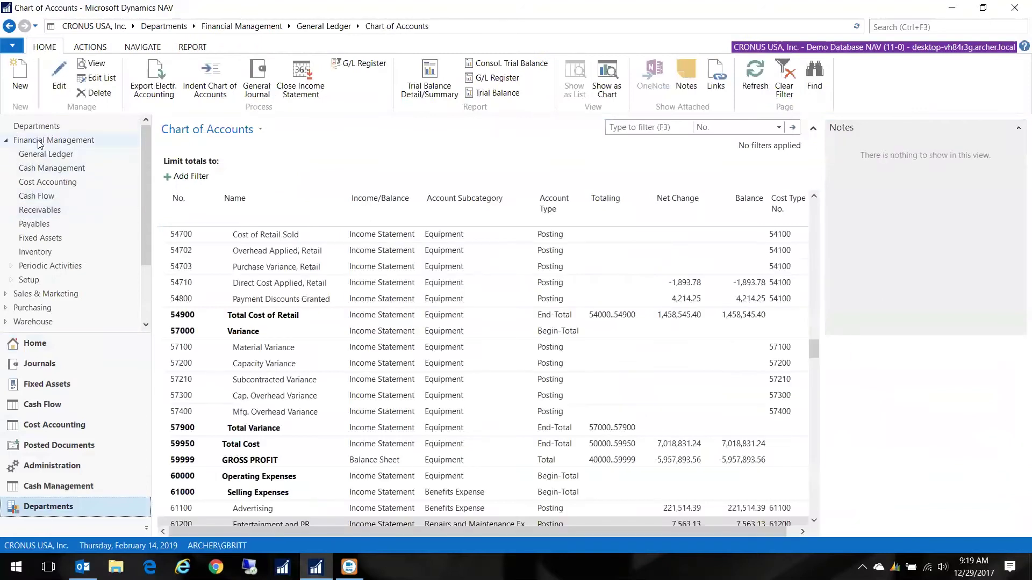
click(11, 268)
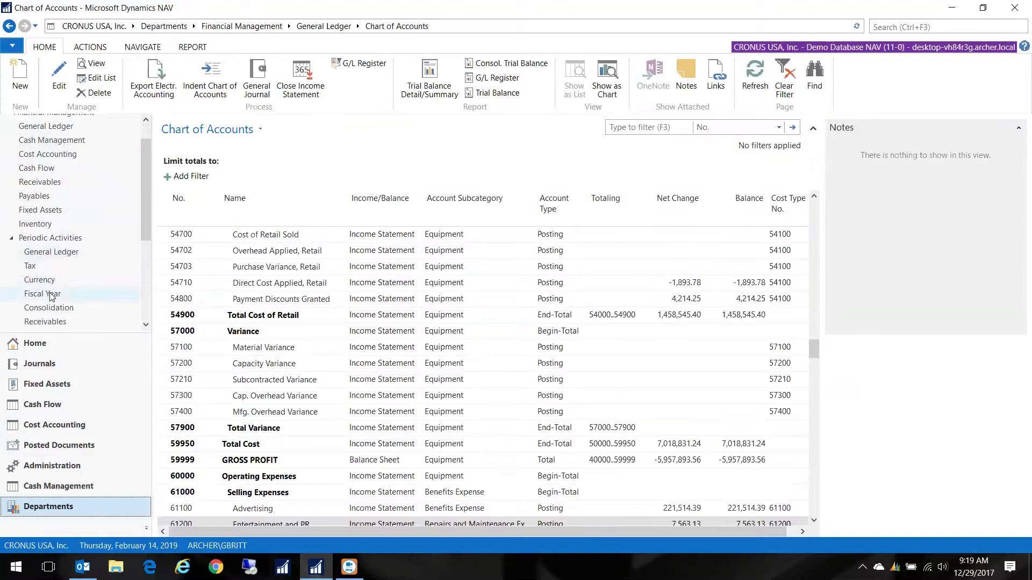
click(36, 293)
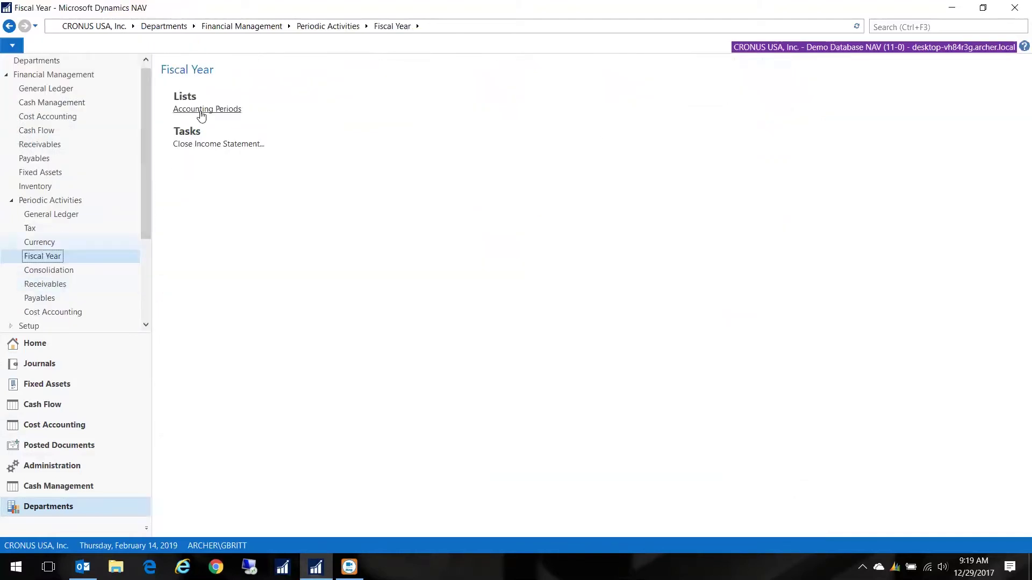
click(203, 111)
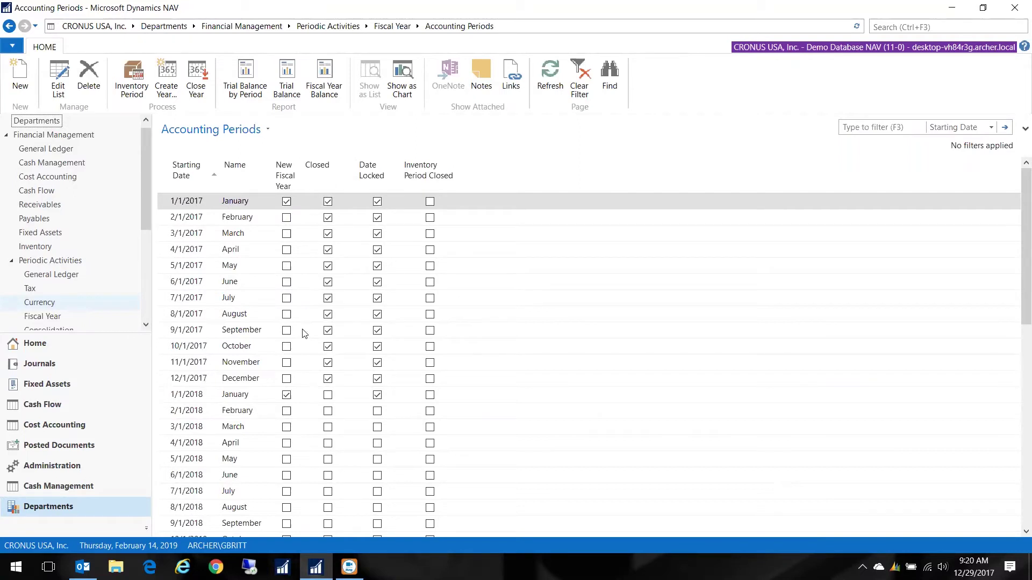
Start a General Journal line dated 12/31/2017 for account 61200
click(54, 148)
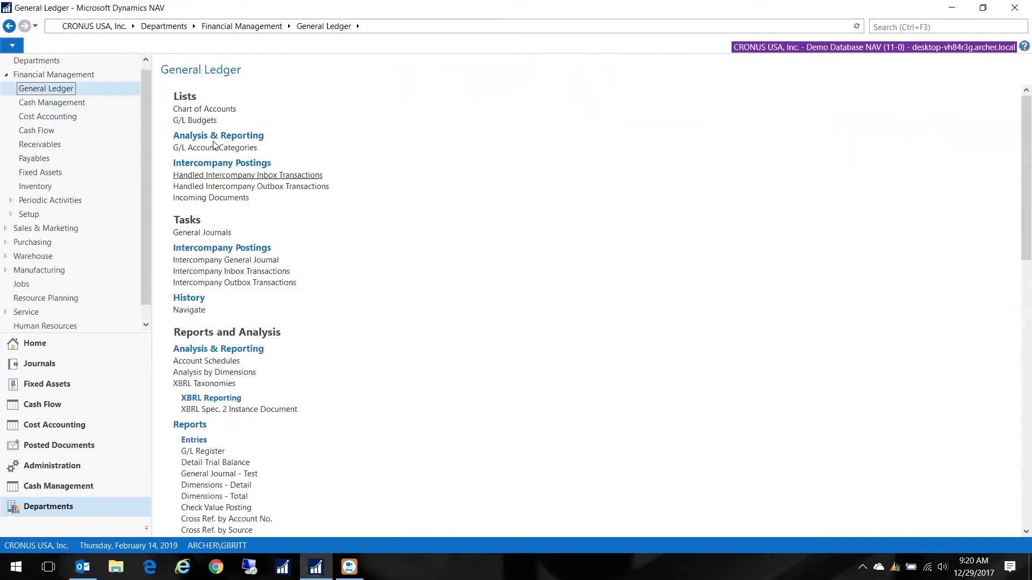
click(199, 234)
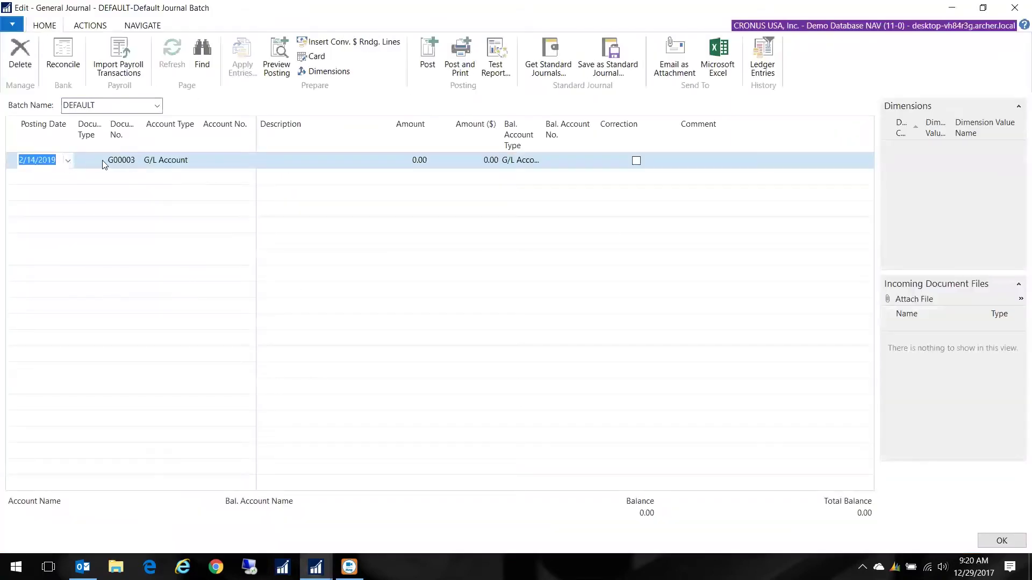
key(shift+Tab)
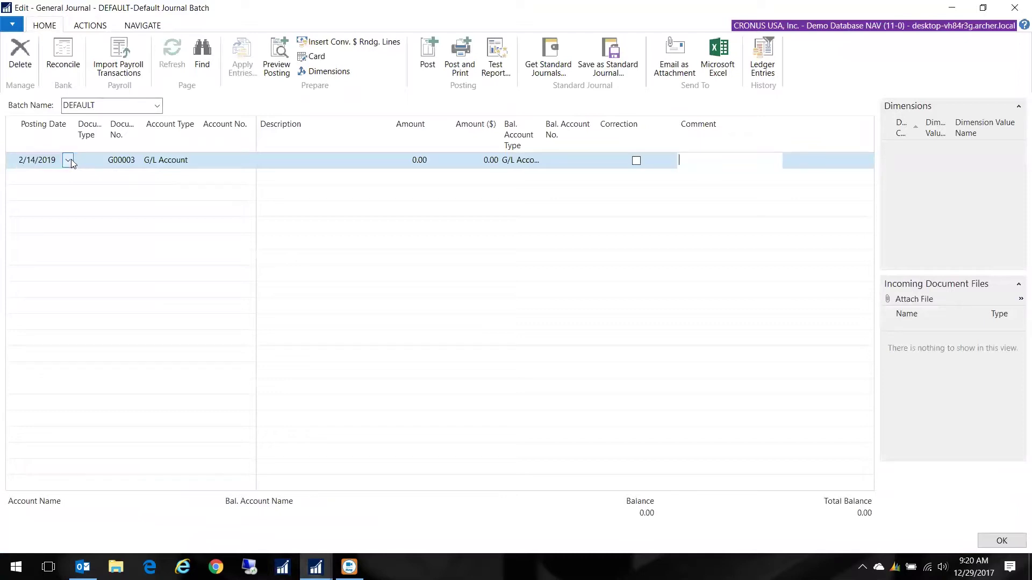
key(Tab)
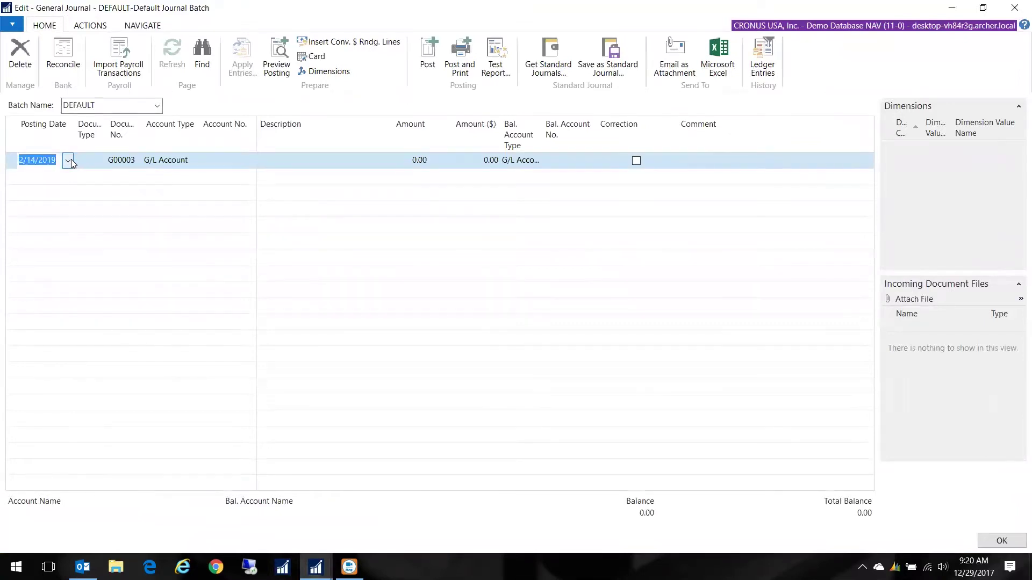
text(12/31/2017)
key(Tab)
key(Tab)
key(Tab)
key(Tab)
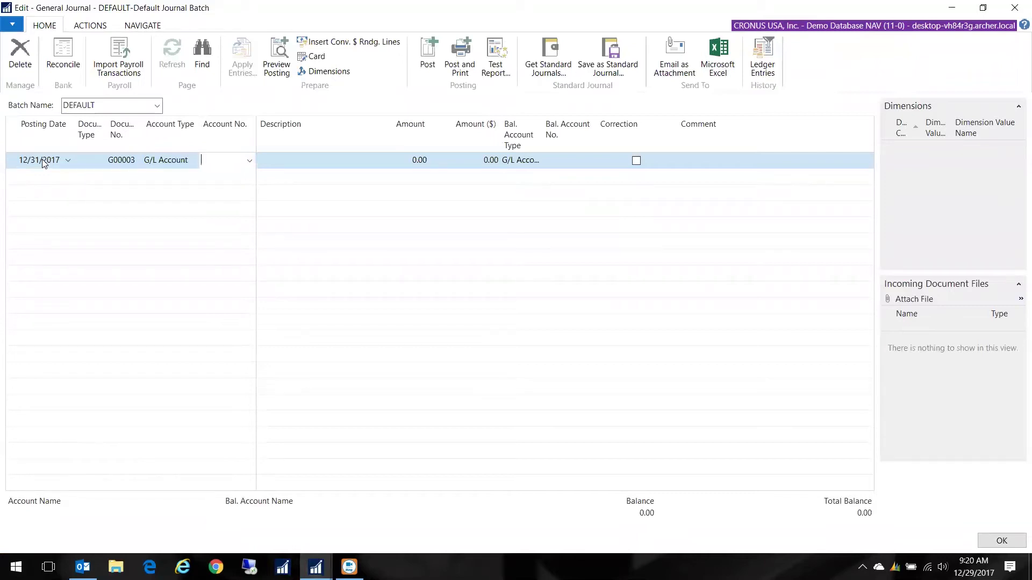
text(61200)
key(Tab)
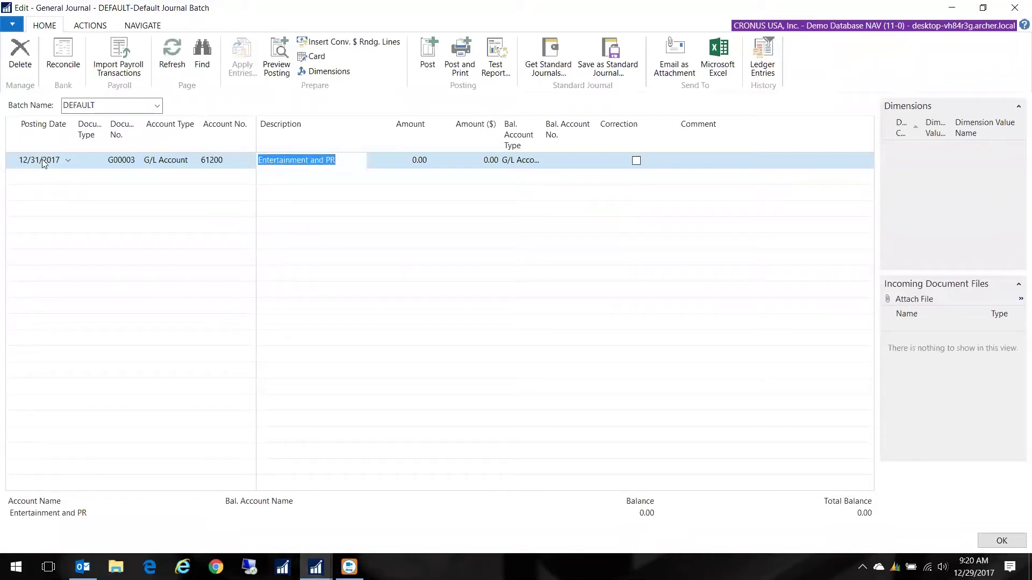
Enter amount -100 against 65800 Postage, mark it Correction, and comment 'Booked to wrong account'
key(Tab)
text(-100)
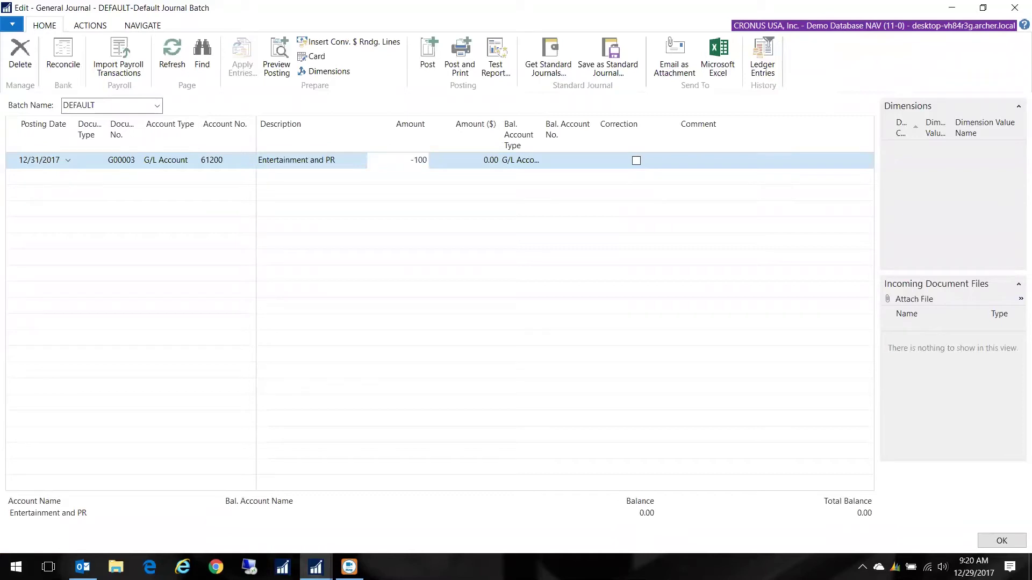
key(Tab)
key(Tab)
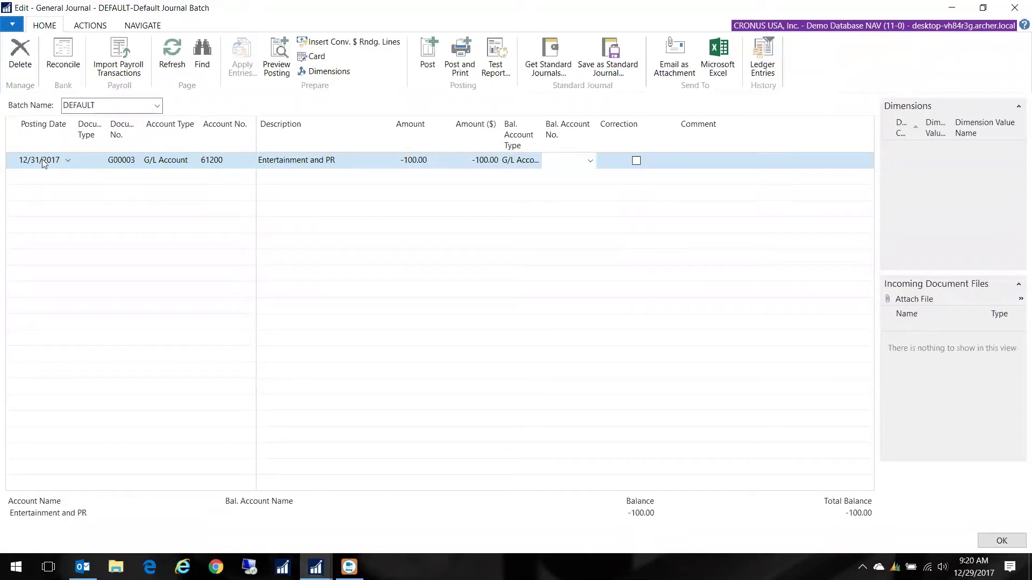
text(65800)
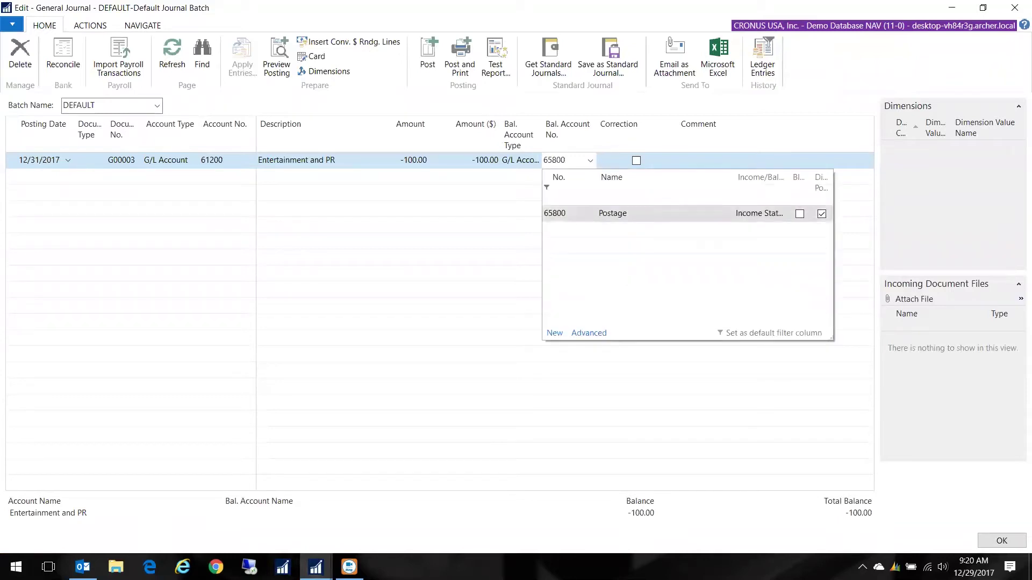
key(Tab)
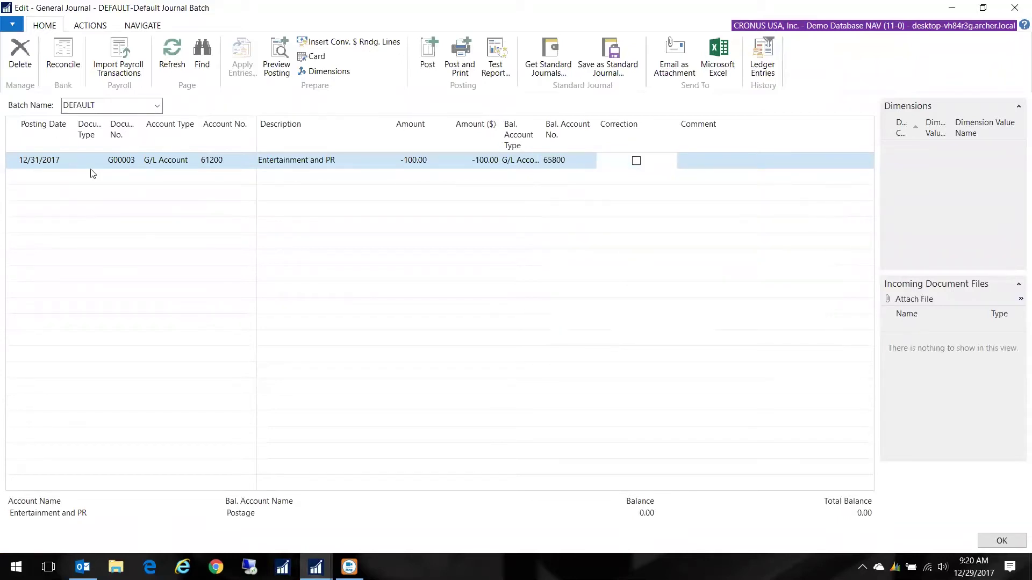
click(636, 160)
click(721, 164)
text(Booke)
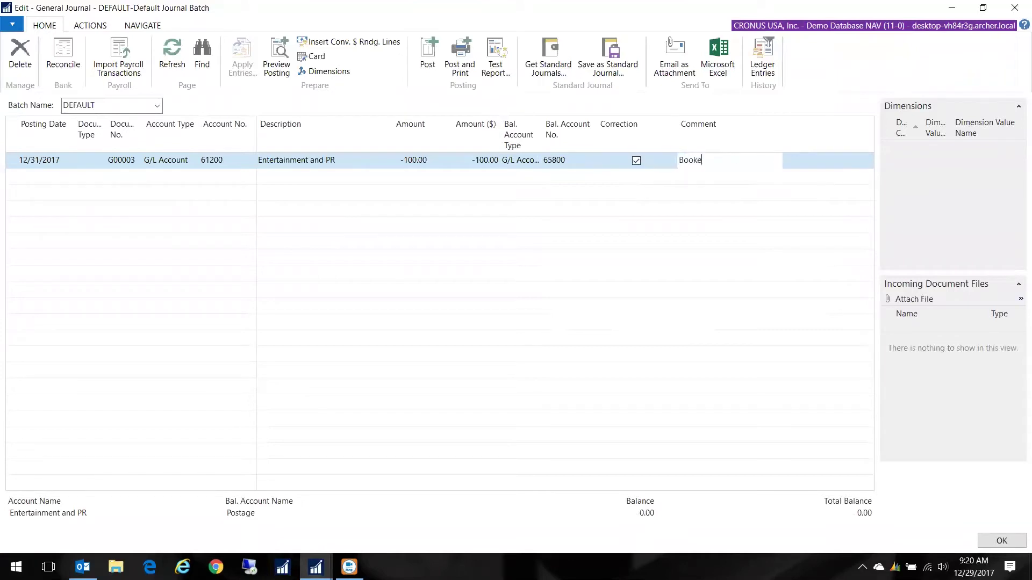
text(d to wrong account)
click(320, 161)
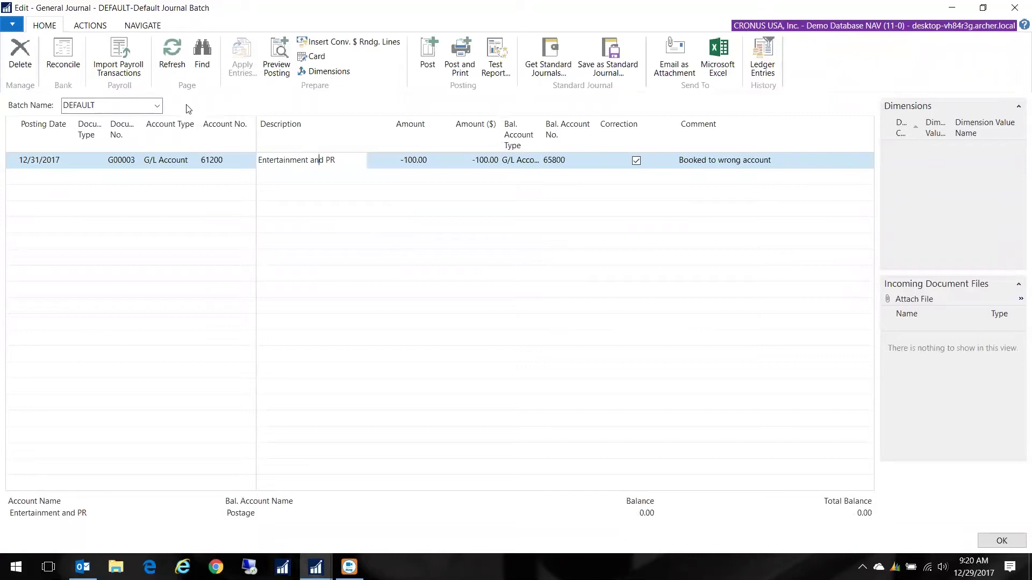
Post the correction journal line and acknowledge the success message
click(427, 60)
click(518, 297)
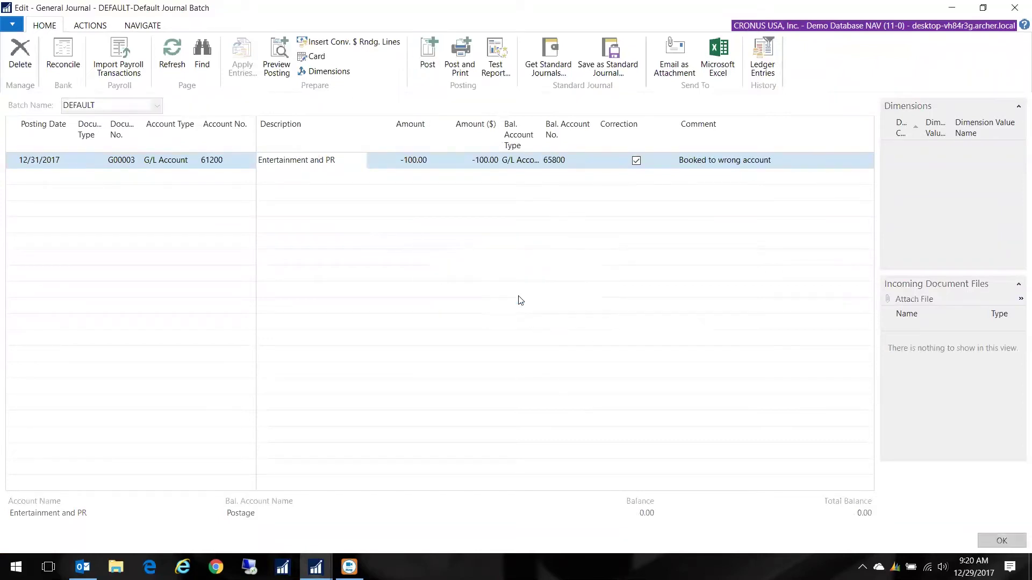
click(578, 297)
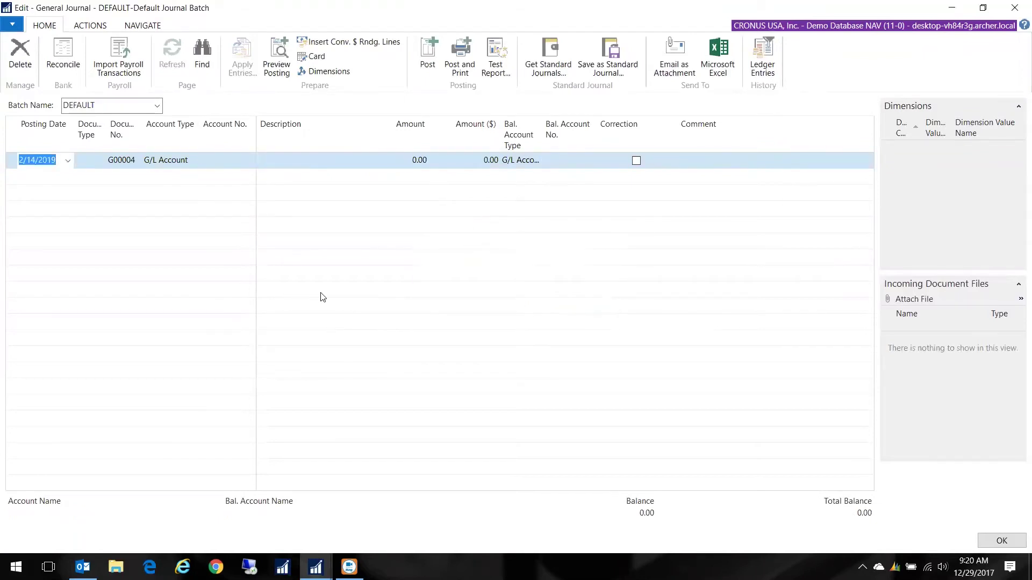
Open account 61200's ledger entries from the Chart of Accounts and sort by Entry No. descending
key(Escape)
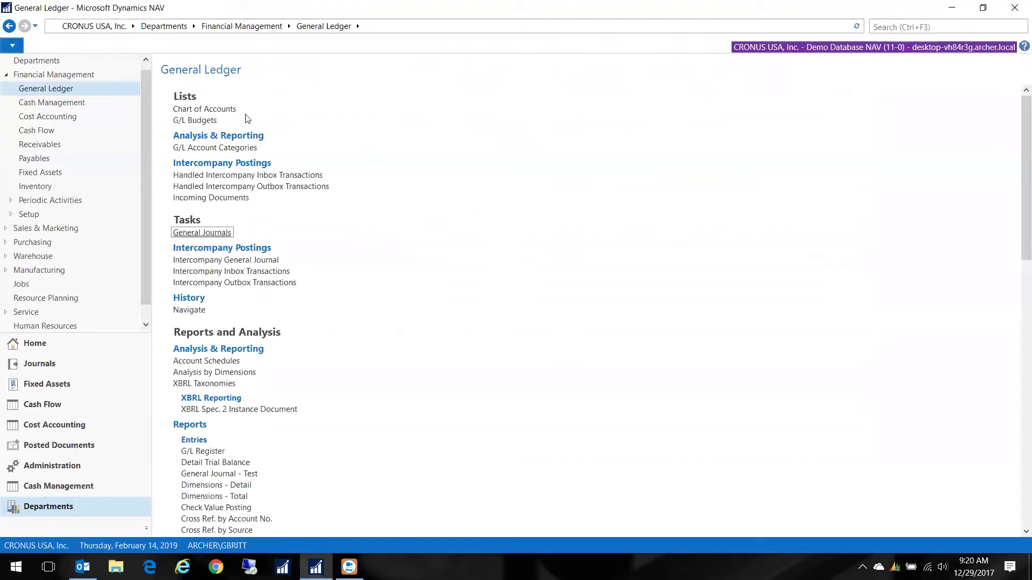
click(218, 112)
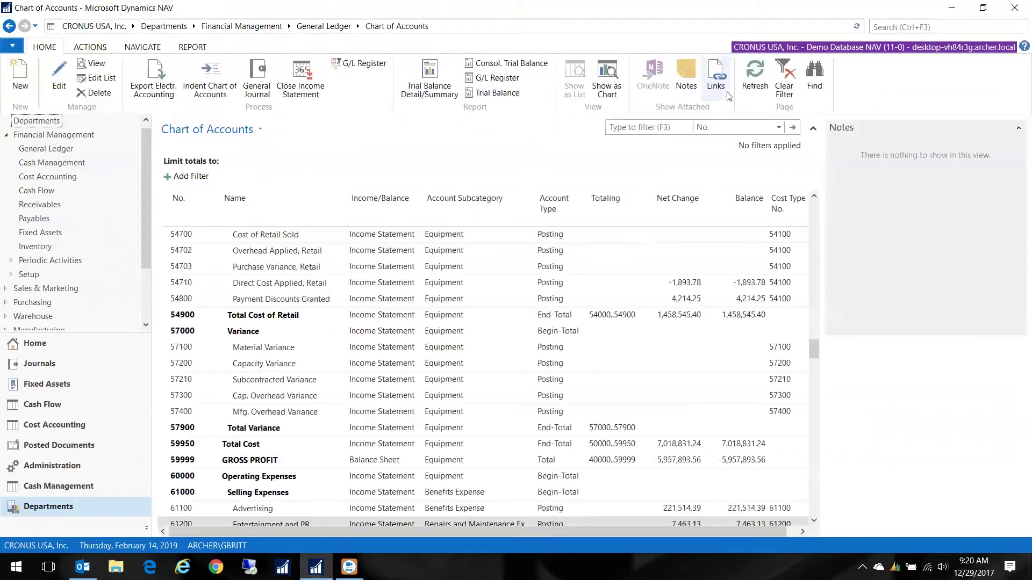
scroll(411, 368, down, 2)
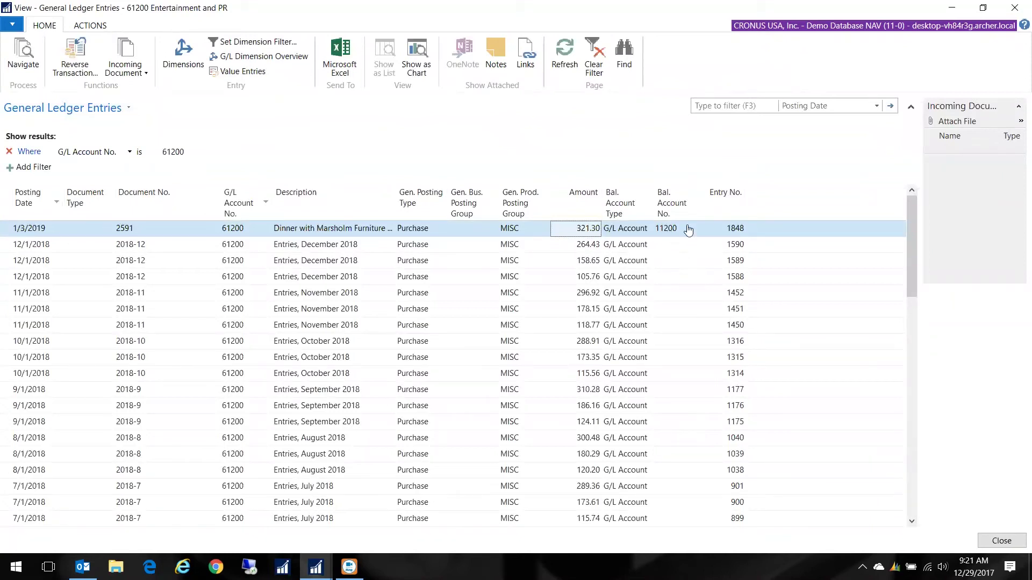
click(745, 211)
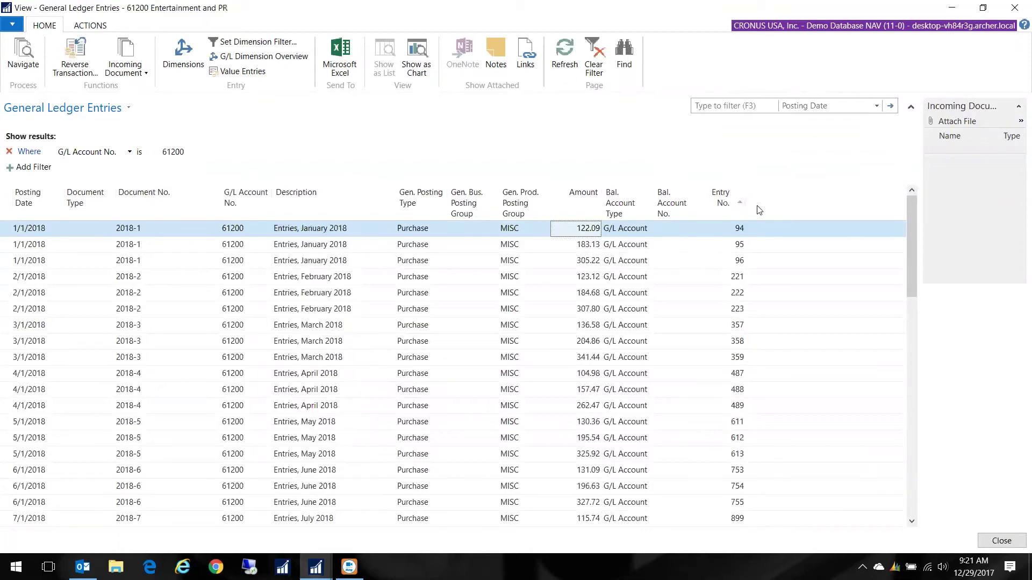
click(725, 204)
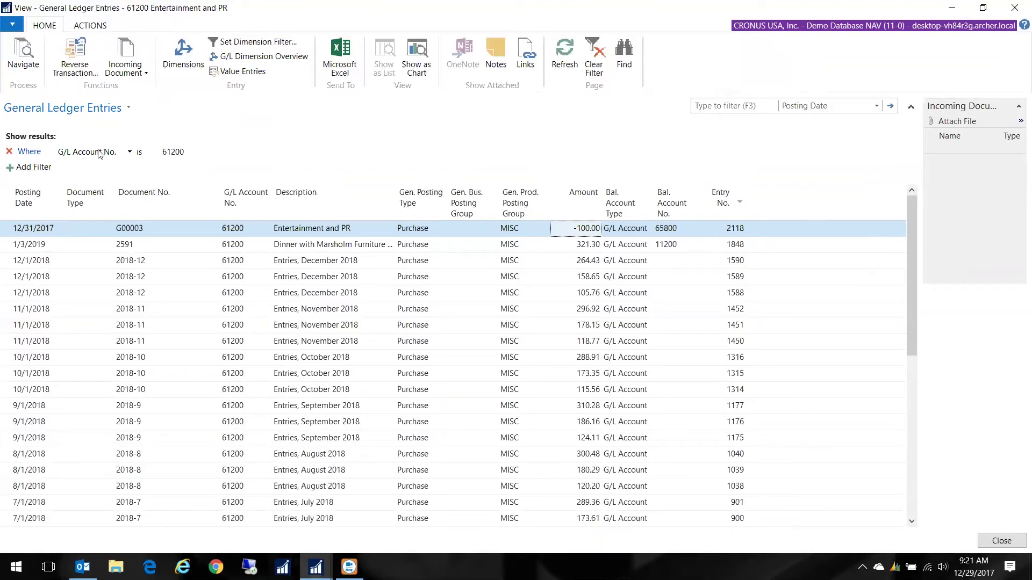
Filter the ledger entries on Prior-Year Entry = Yes, leaving the two 12/31/2017 postings
click(130, 152)
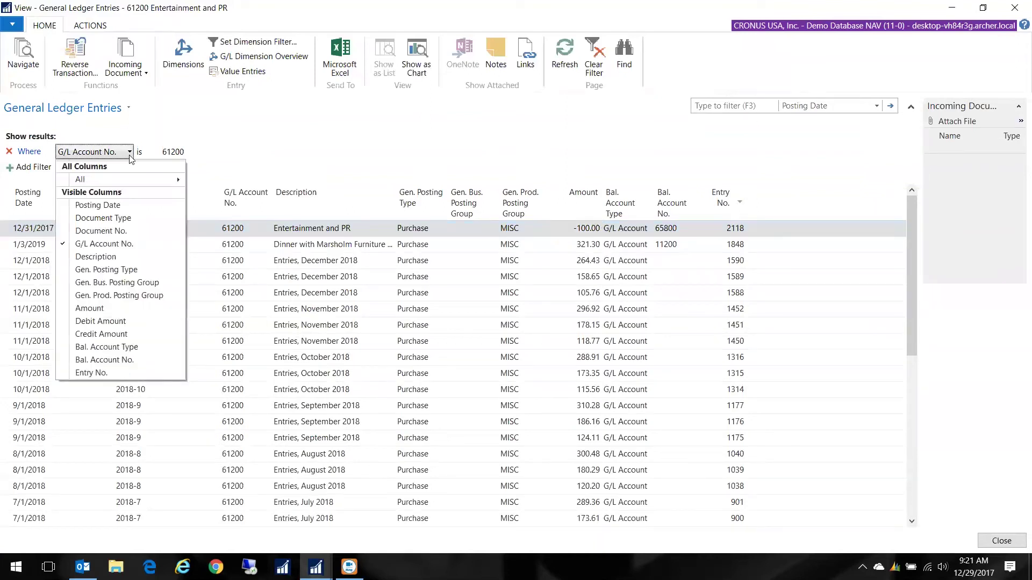
mouse_move(118, 181)
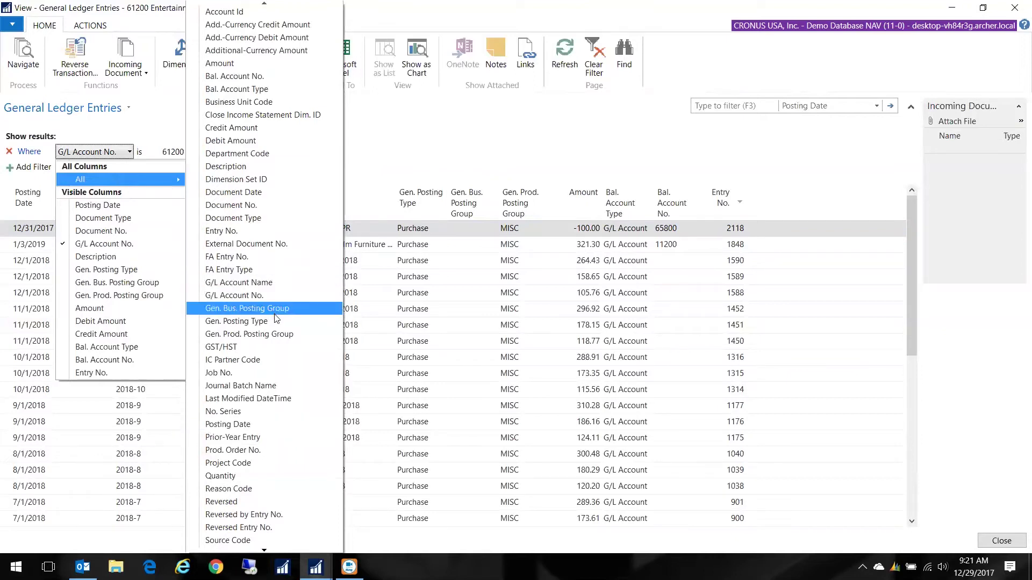
click(238, 438)
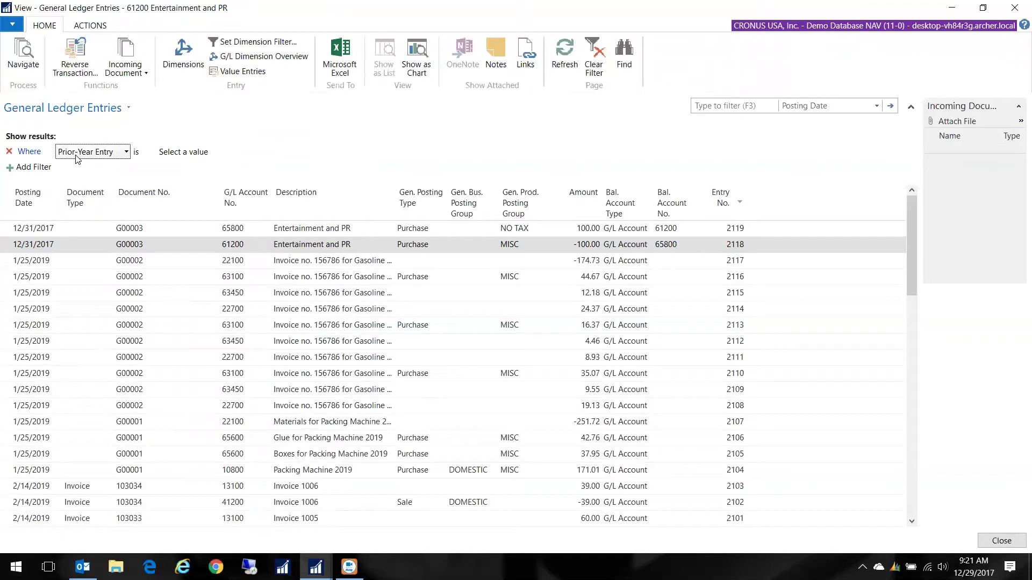
click(220, 152)
click(181, 178)
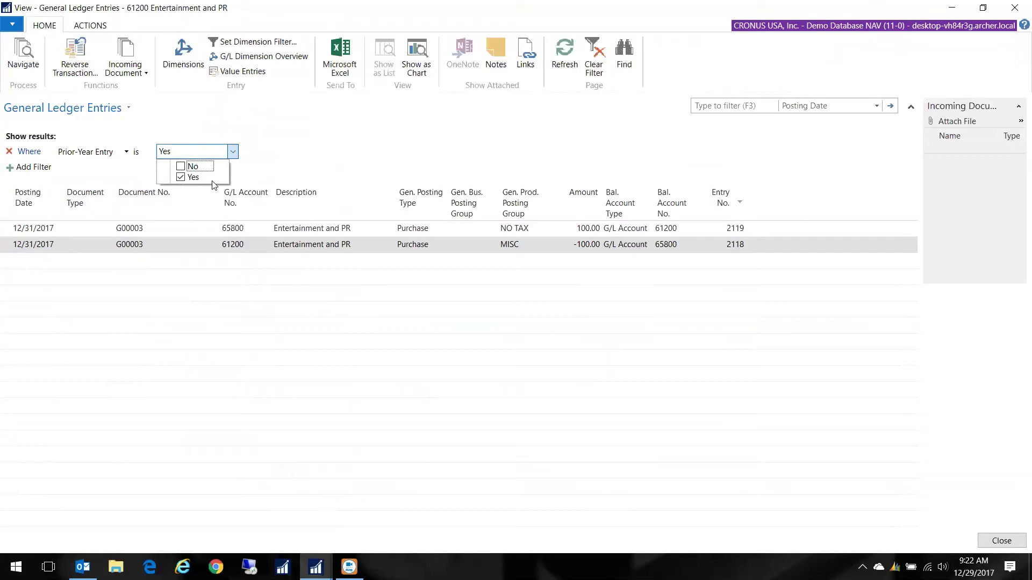
click(223, 267)
Open Close Income Statement and review 12/31/2017, GENERAL/DEFAULT, document G00004, retained earnings 30200
key(Escape)
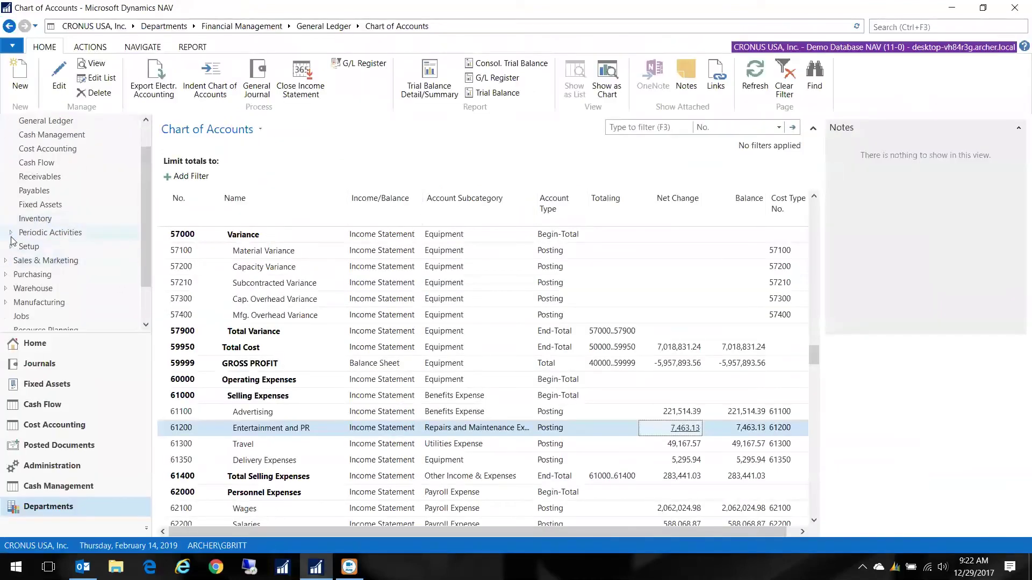
click(13, 236)
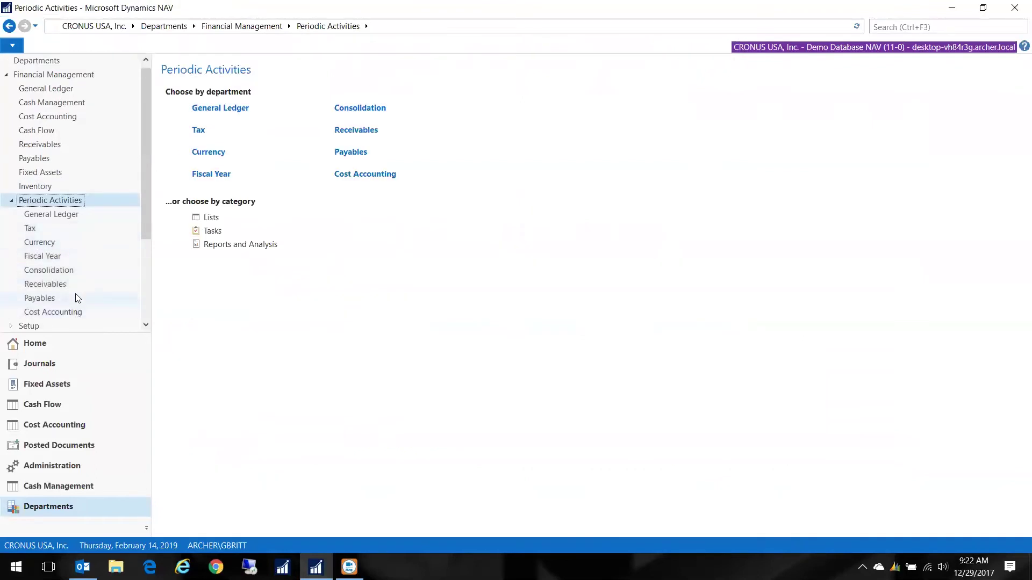
click(53, 257)
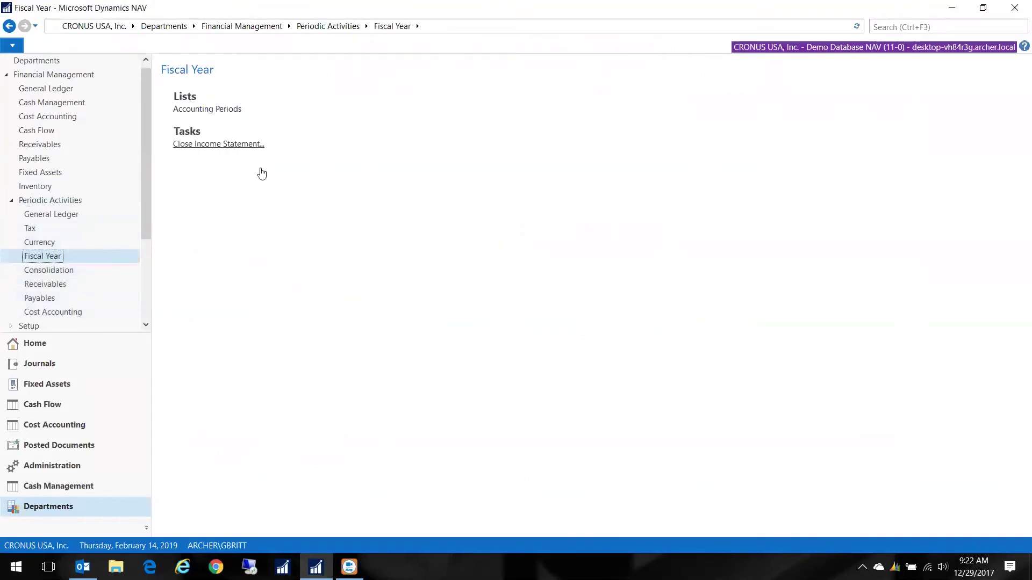
click(196, 148)
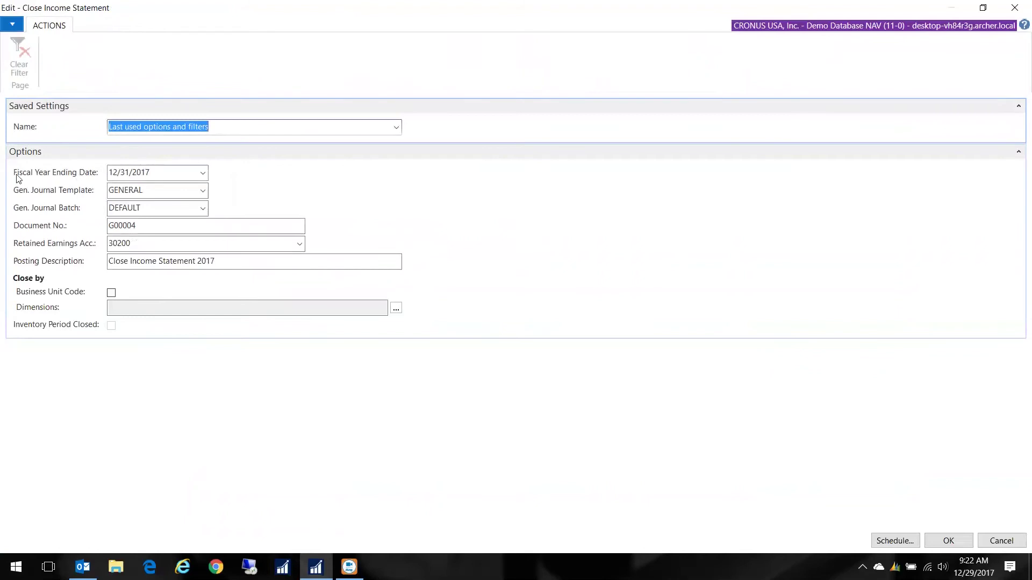
click(202, 173)
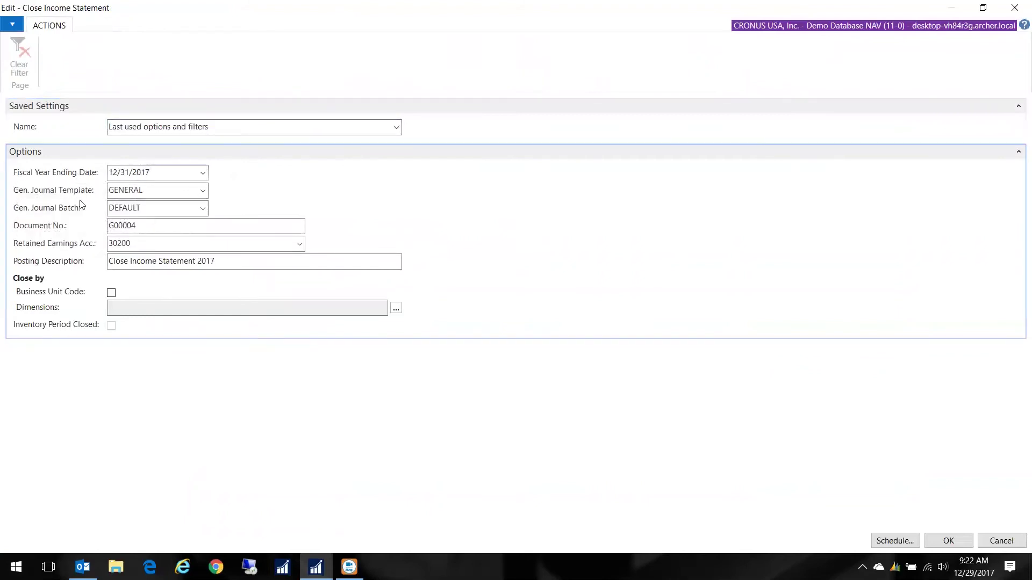
click(150, 190)
click(157, 206)
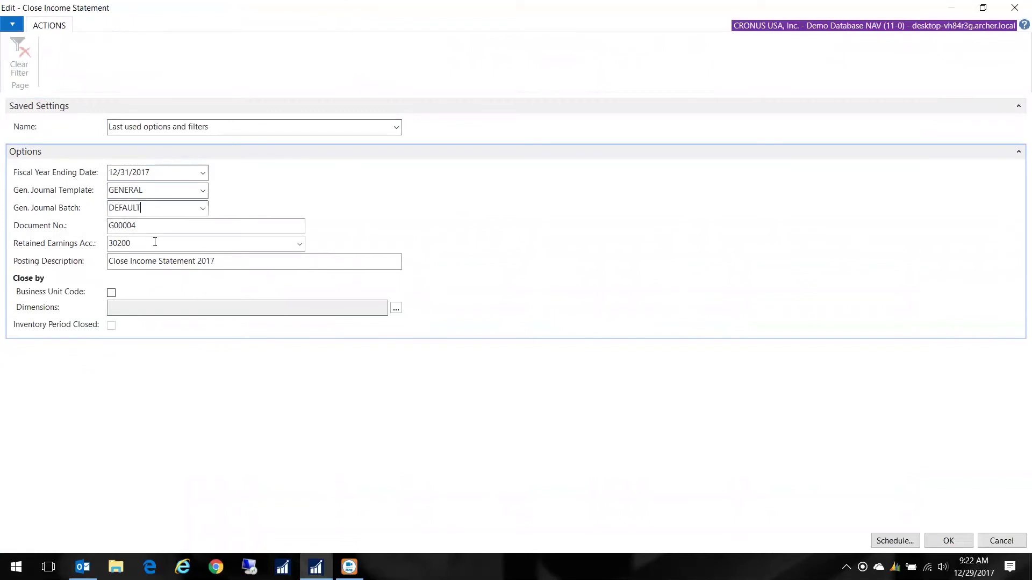
click(149, 227)
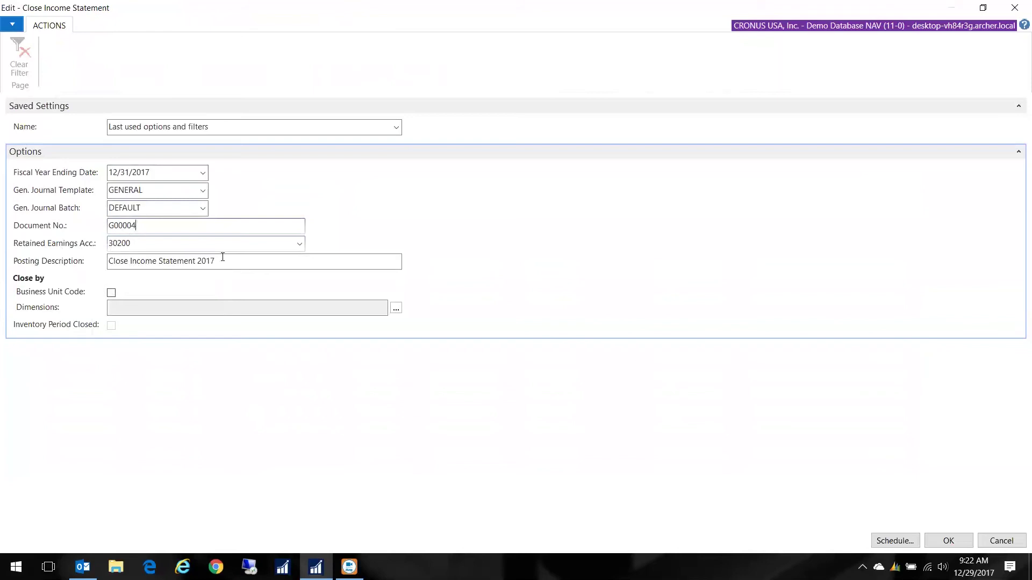
click(233, 261)
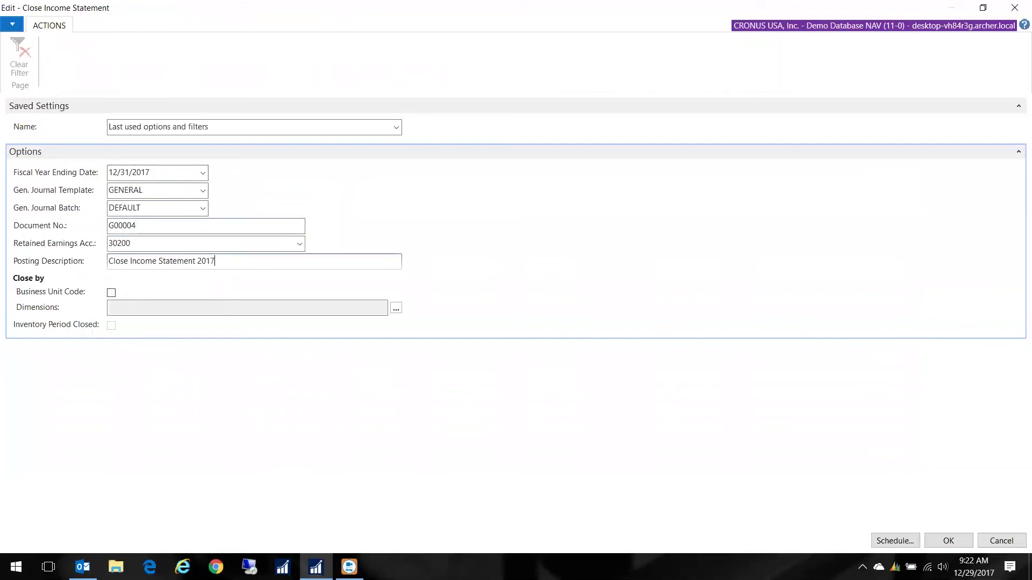
Create the closing lines and inspect them in the General Journal for accounts 61200 and 65800
click(940, 541)
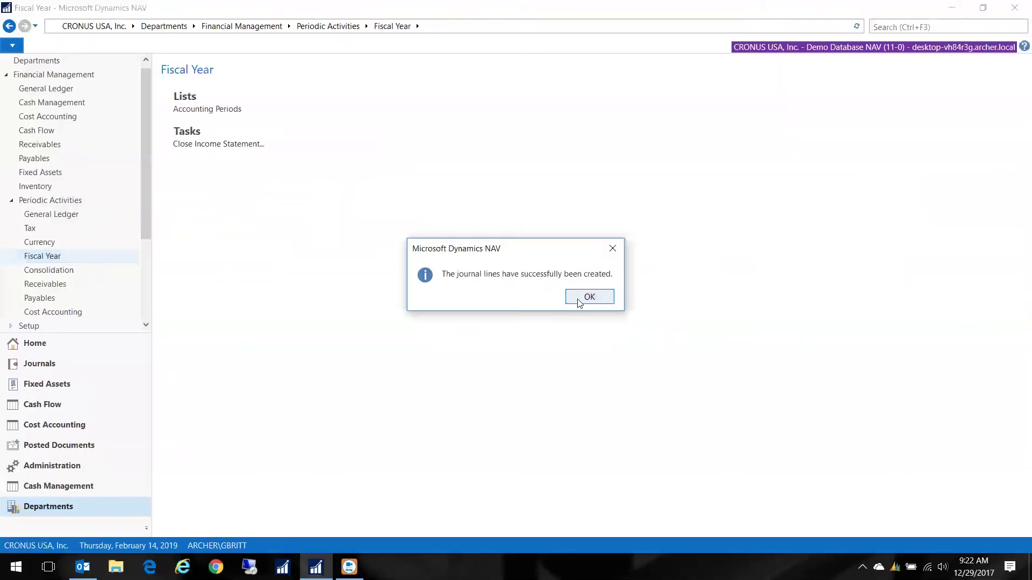
click(583, 301)
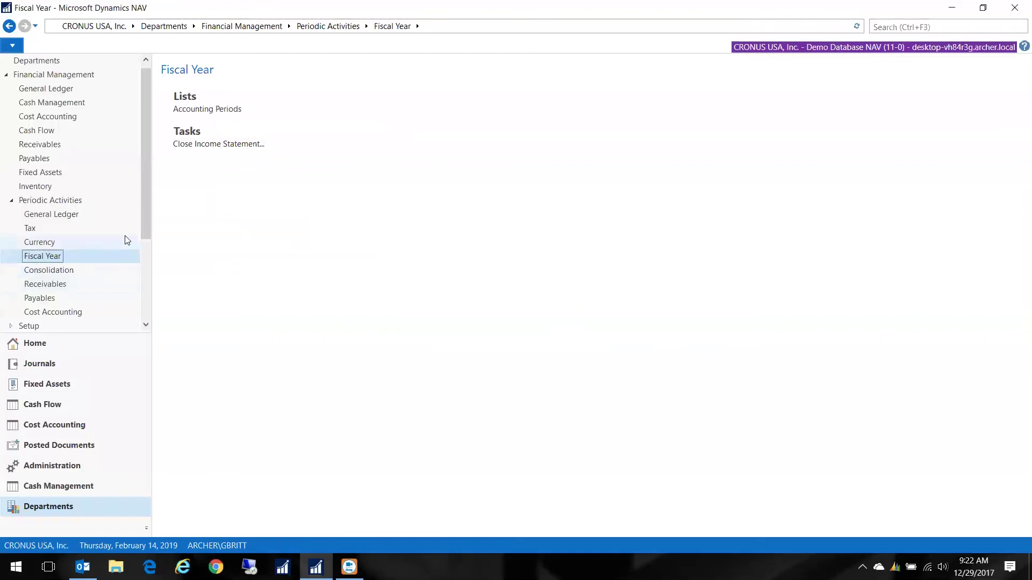
scroll(125, 231, up, 1)
click(37, 96)
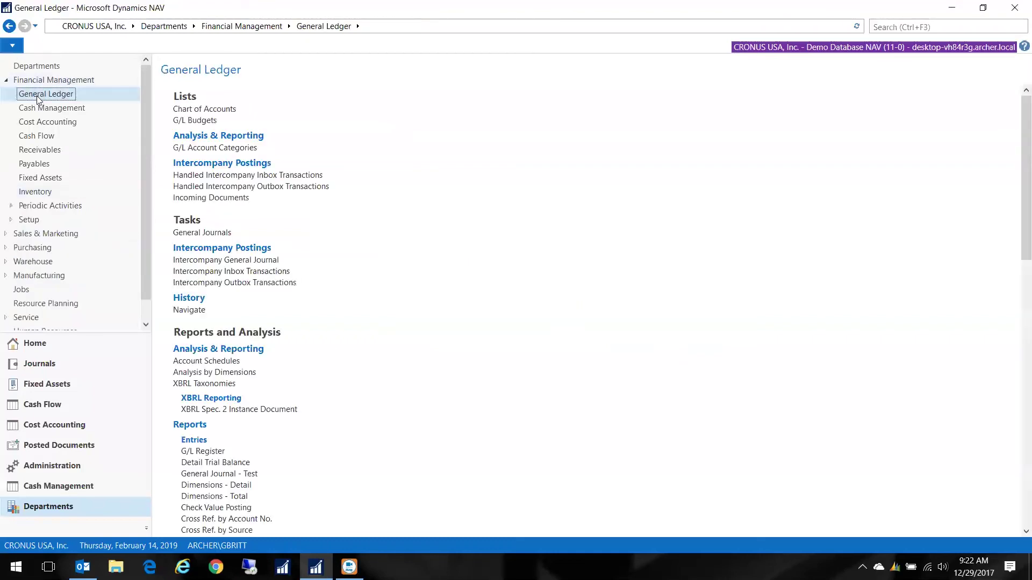
click(213, 234)
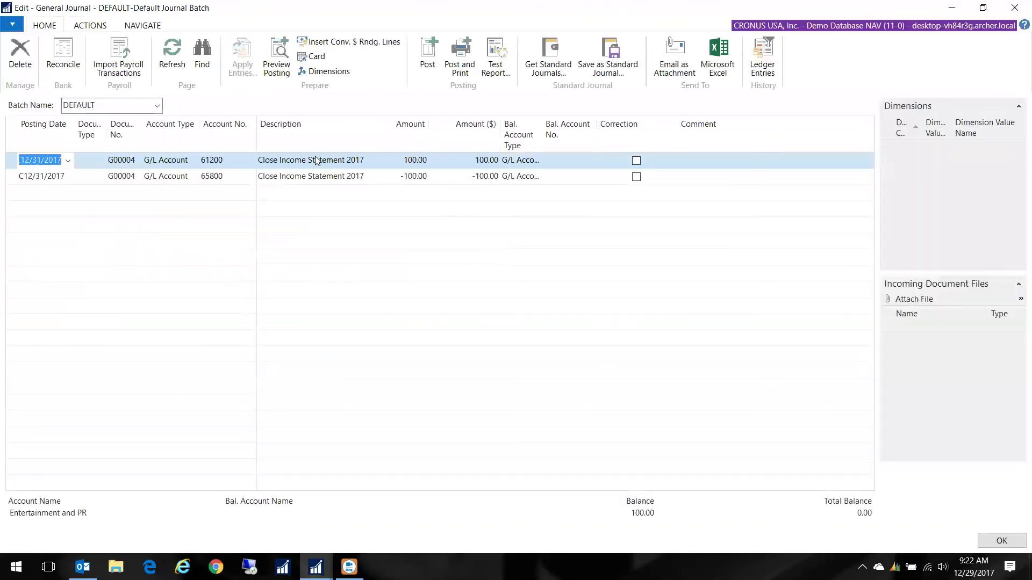
click(321, 176)
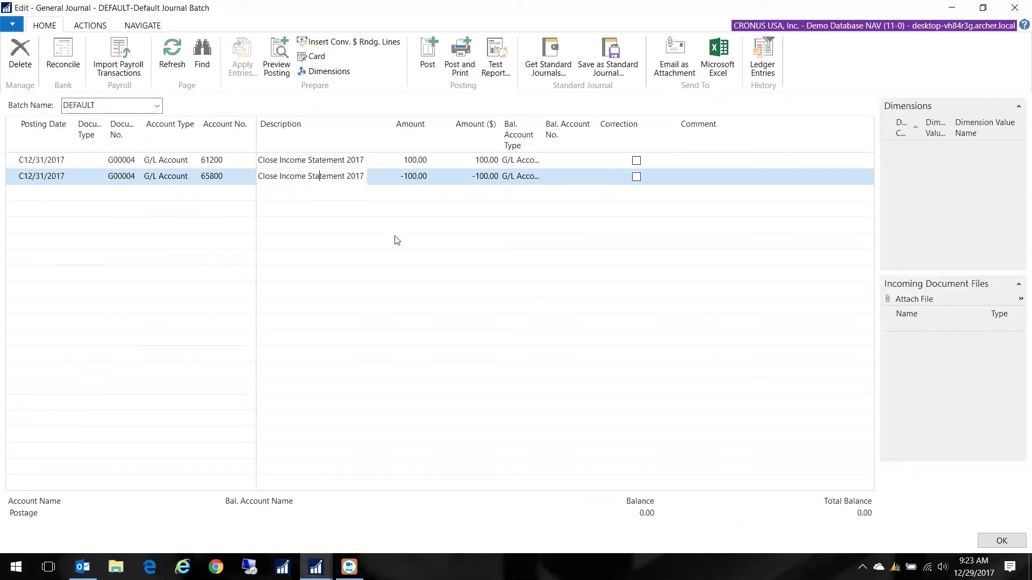
Post the G00004 Close Income Statement 2017 journal lines and acknowledge success
click(425, 66)
click(513, 295)
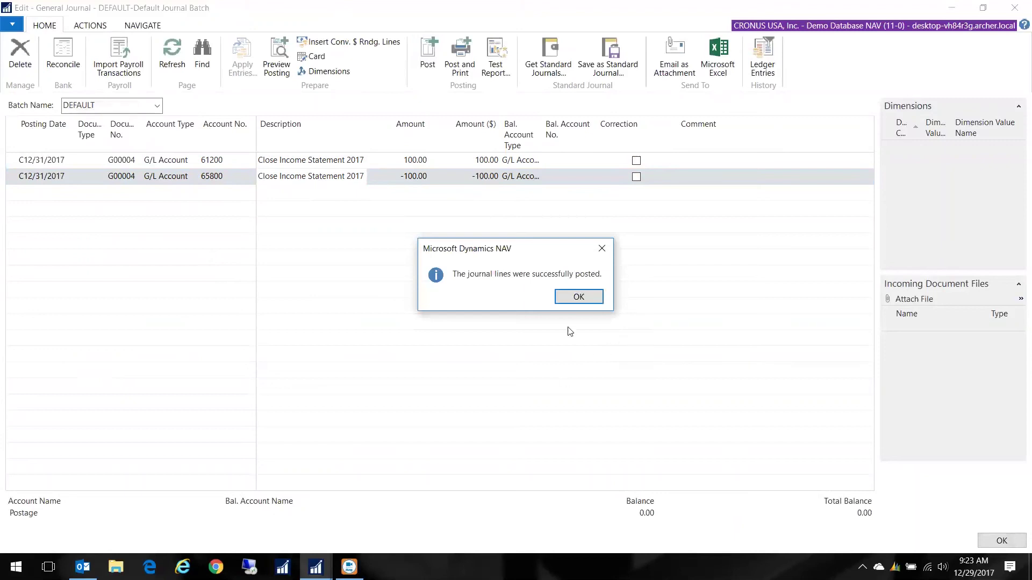
click(575, 300)
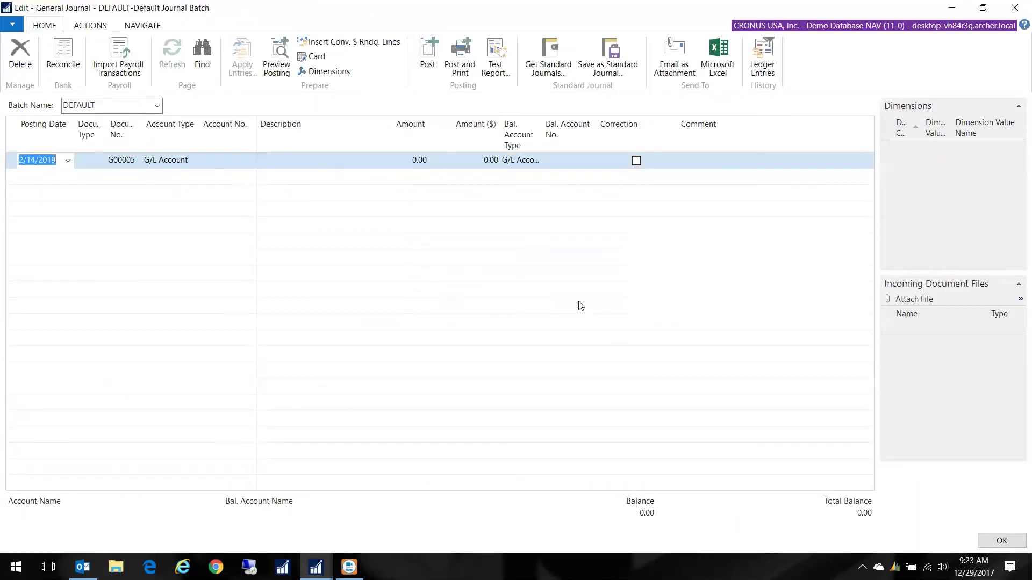